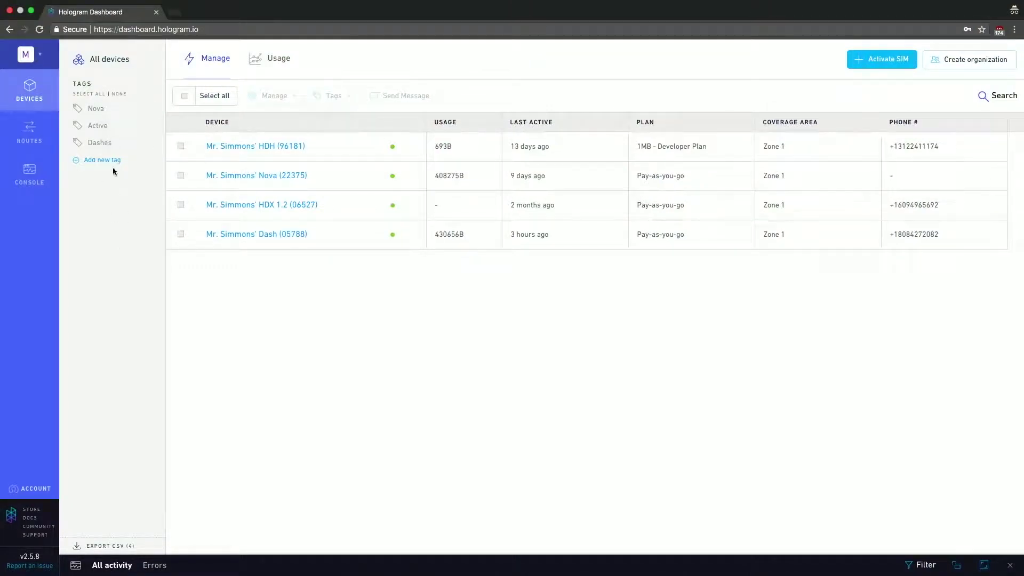
Step: Filter the device list by the Dashes and Nova tags, then clear the tag filter
left_click(99, 144)
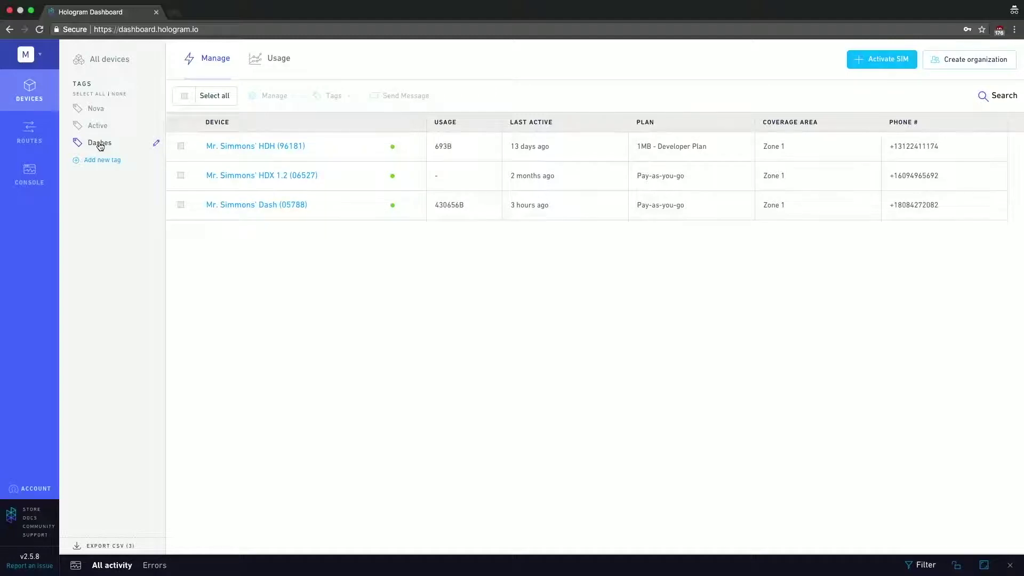
left_click(99, 109)
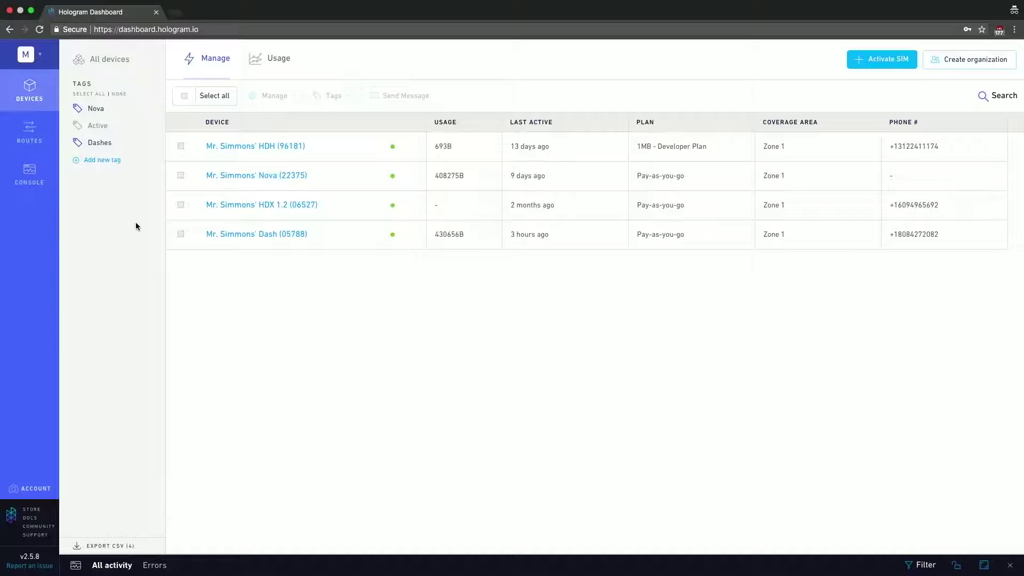
left_click(121, 99)
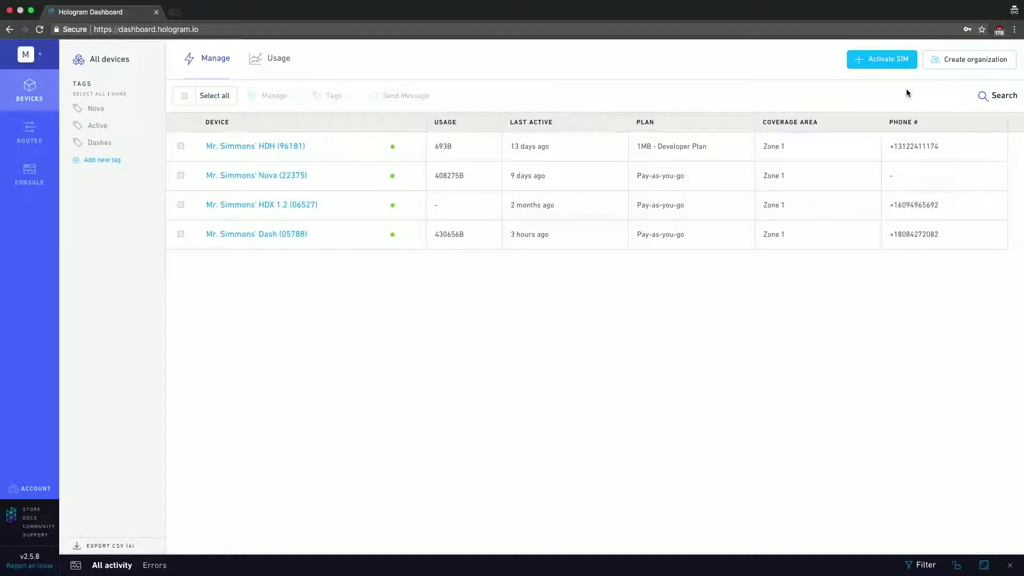
Step: Open the Usage charts and zoom Recent usage in to Feb 17–21, 2018
left_click(279, 63)
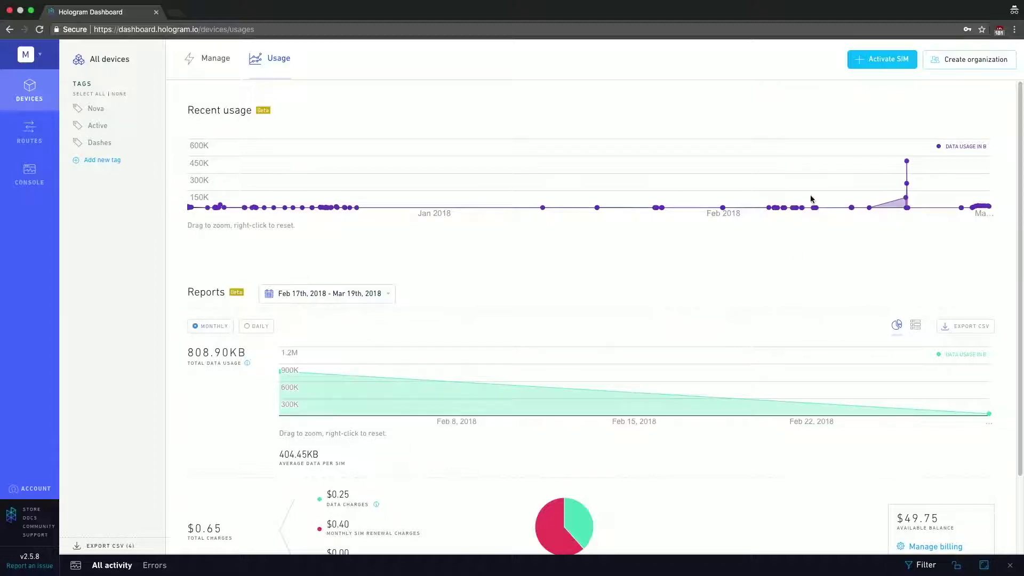
left_click_drag(752, 150, 929, 220)
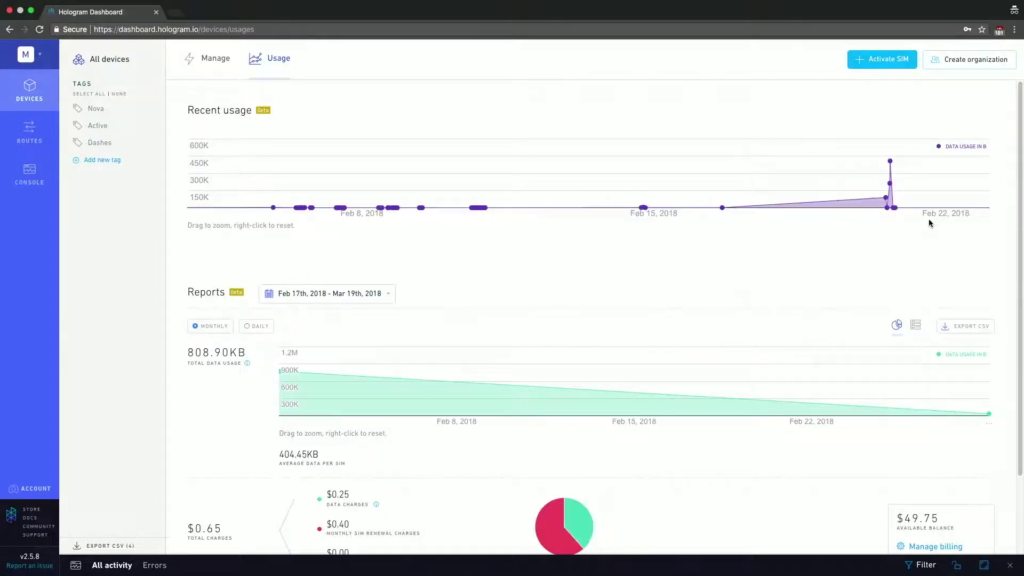
left_click_drag(707, 149, 908, 224)
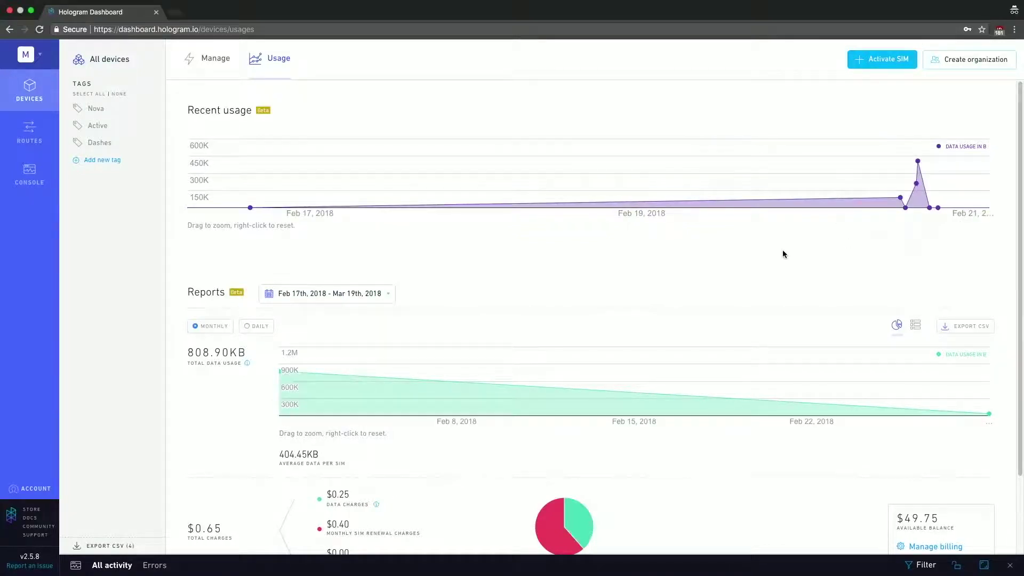
mouse_move(902, 199)
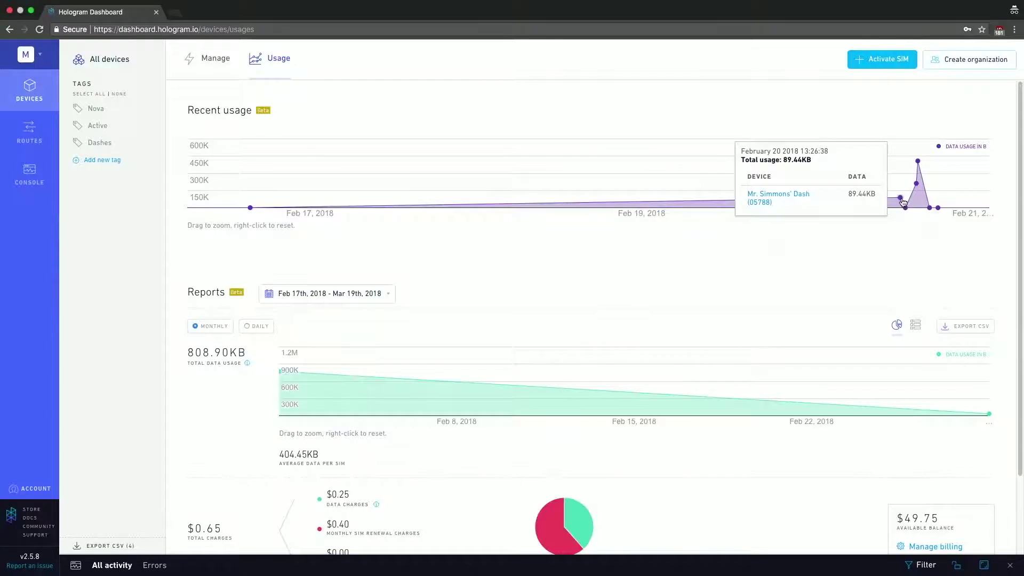
mouse_move(918, 165)
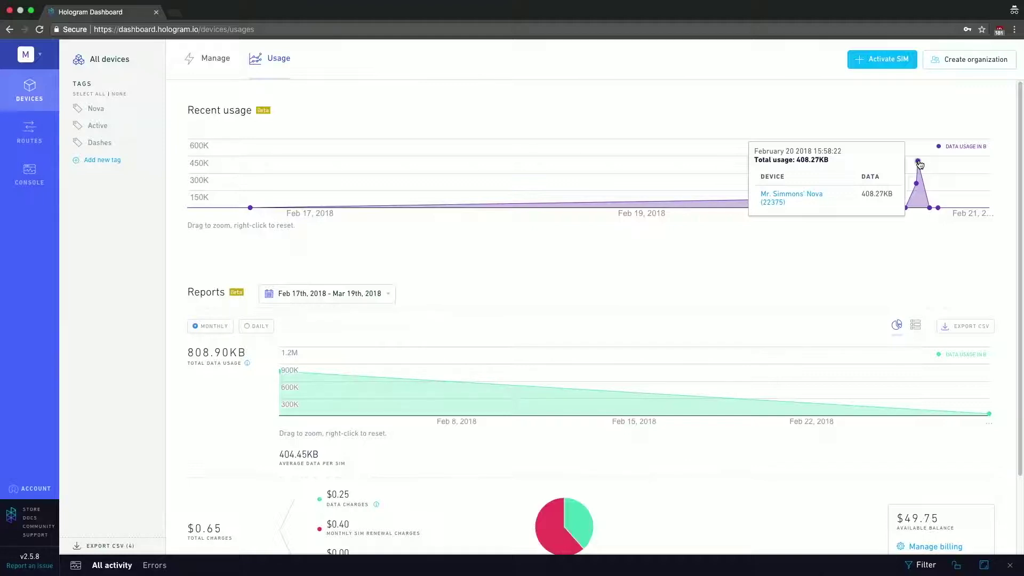
Step: Set the report date range to Jan 1 – Mar 31, 2018
scroll(667, 233, "down", 3)
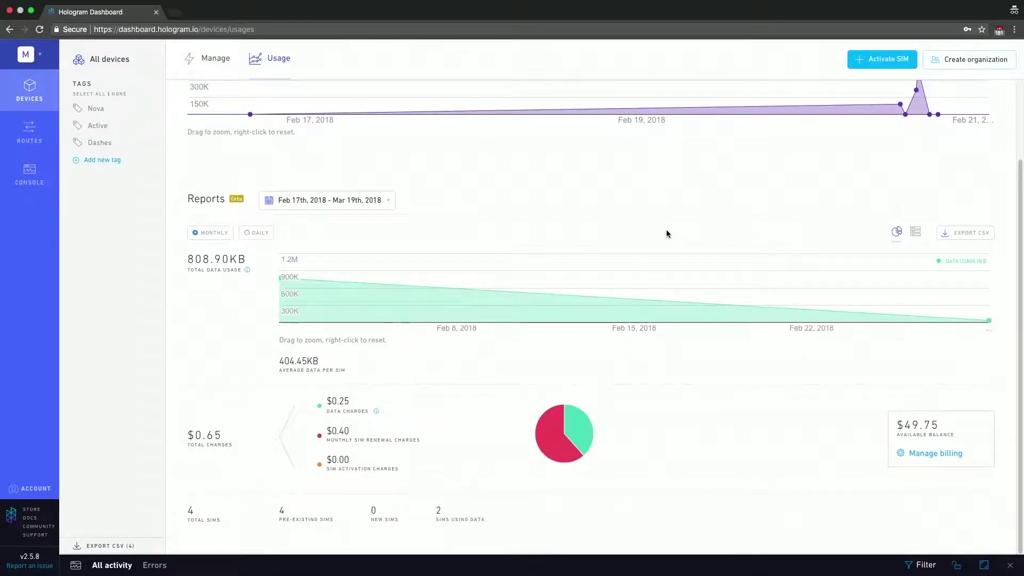
left_click(389, 207)
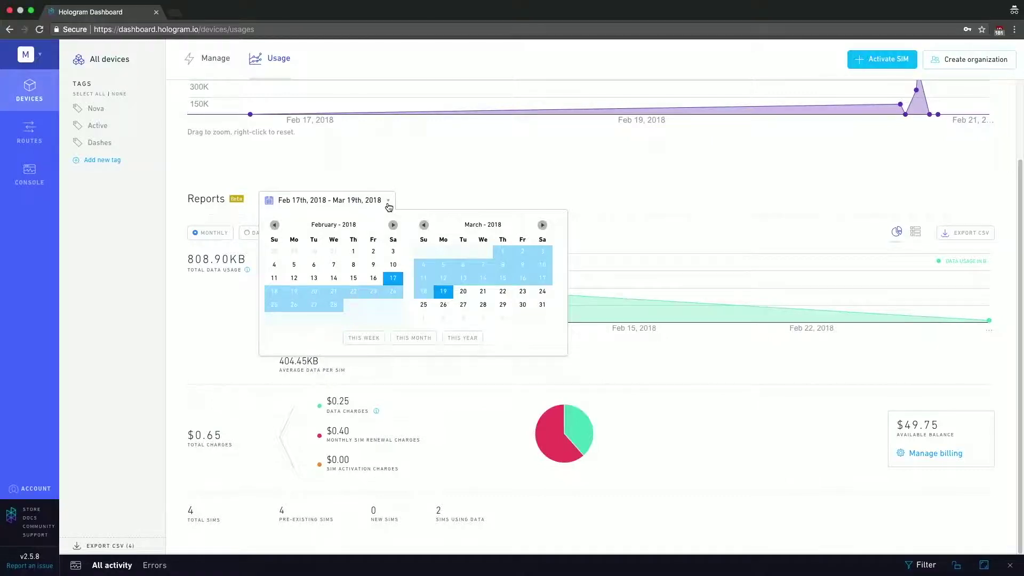
left_click(274, 224)
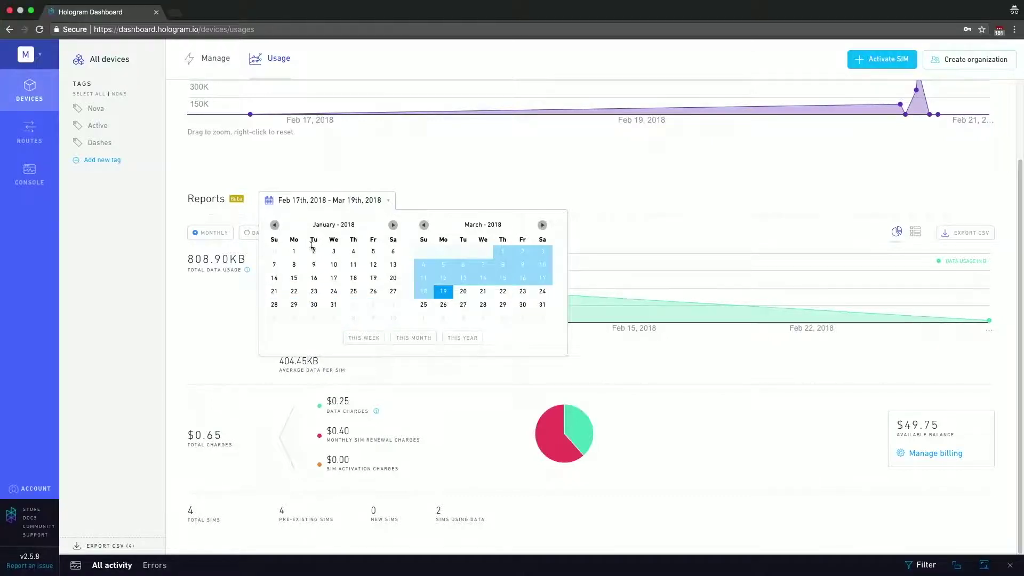
left_click(296, 253)
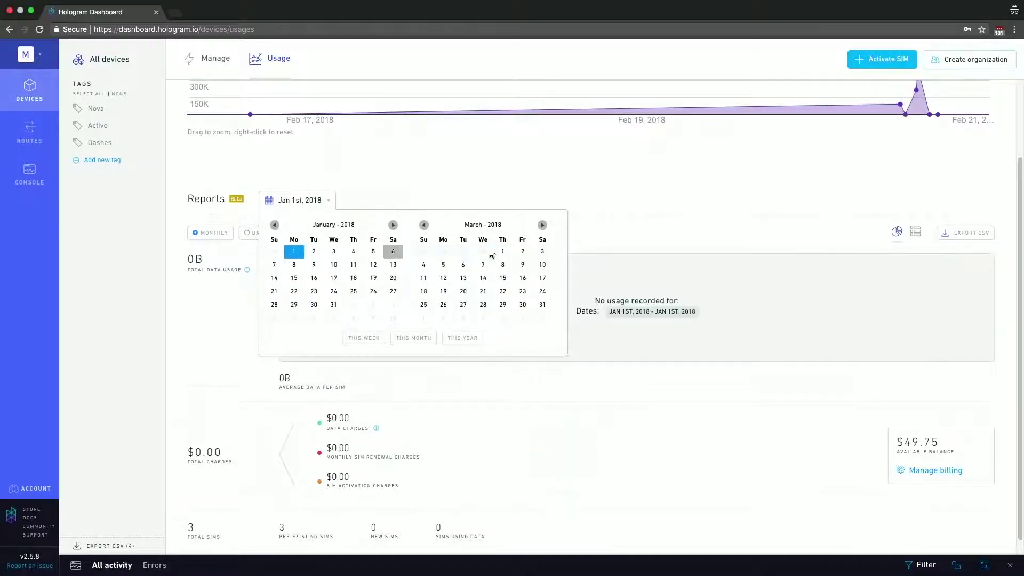
left_click(543, 307)
left_click(680, 201)
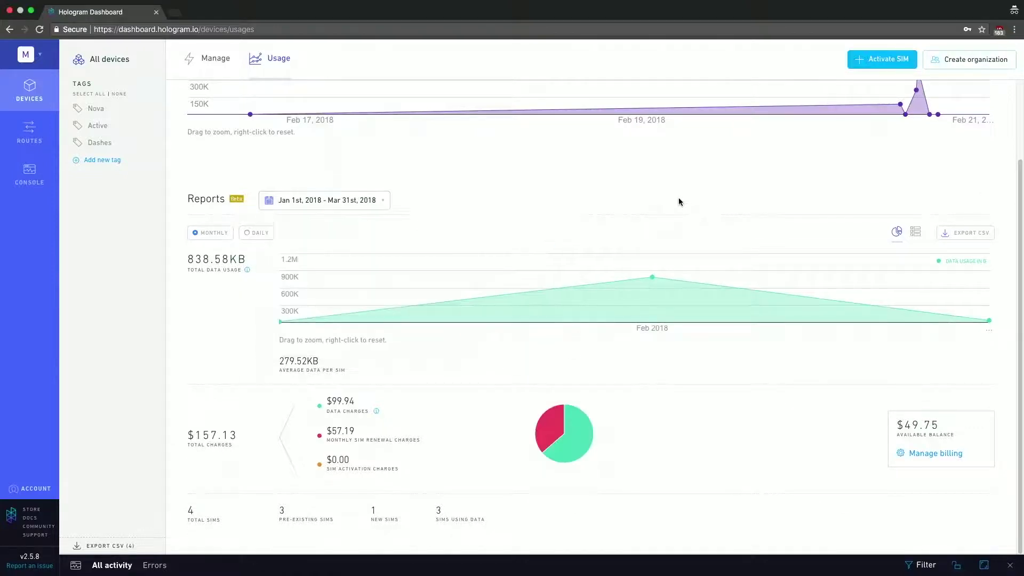
Step: Break the report usage down by day and show it as a table
mouse_move(653, 279)
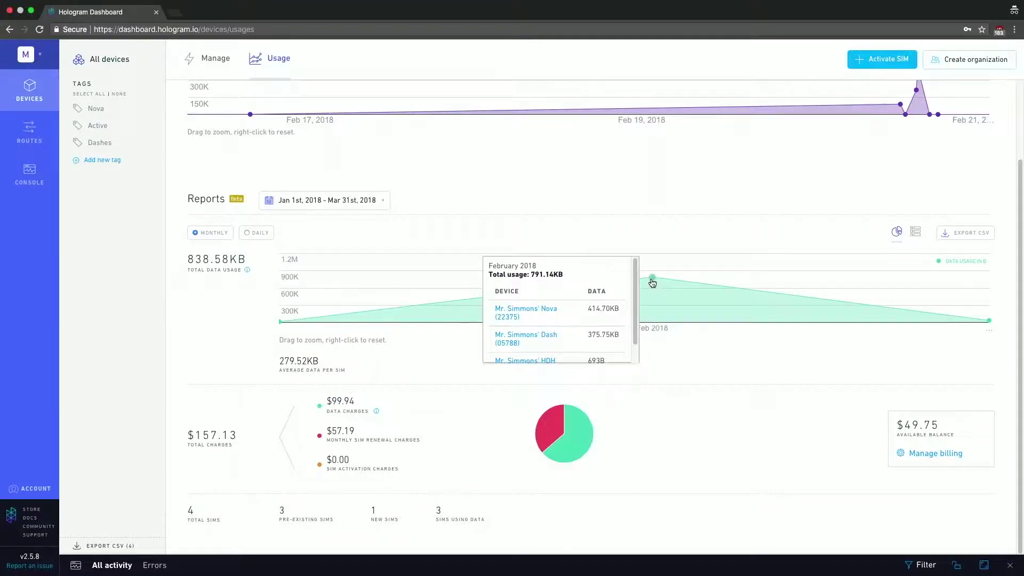
scroll(653, 283, "up", 1)
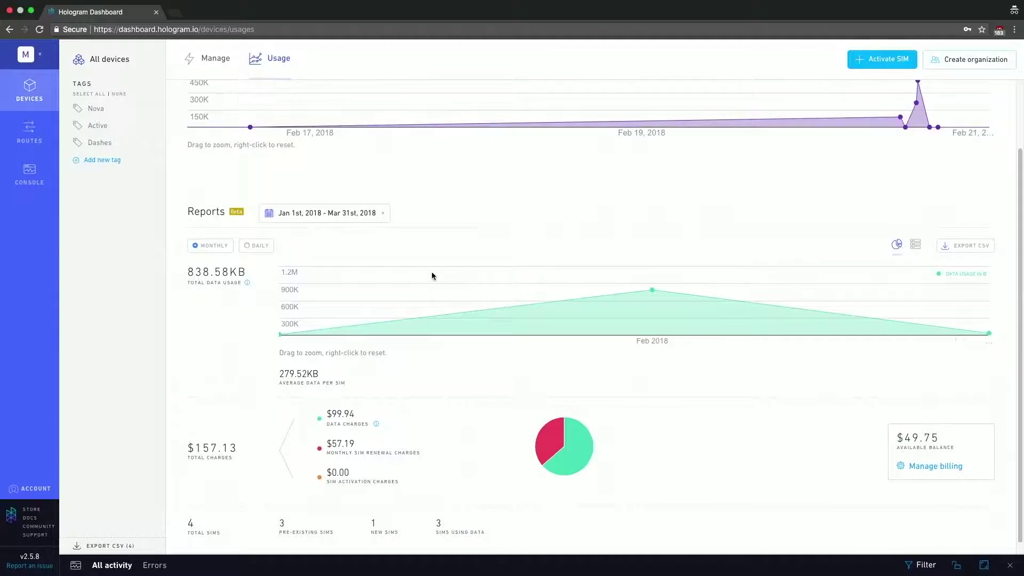
left_click(246, 249)
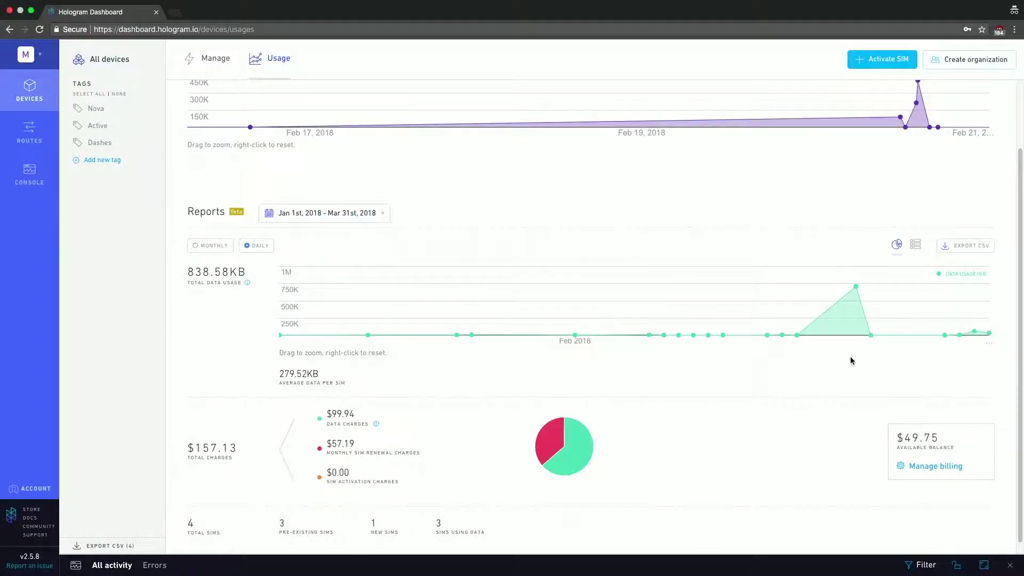
mouse_move(857, 291)
left_click(918, 248)
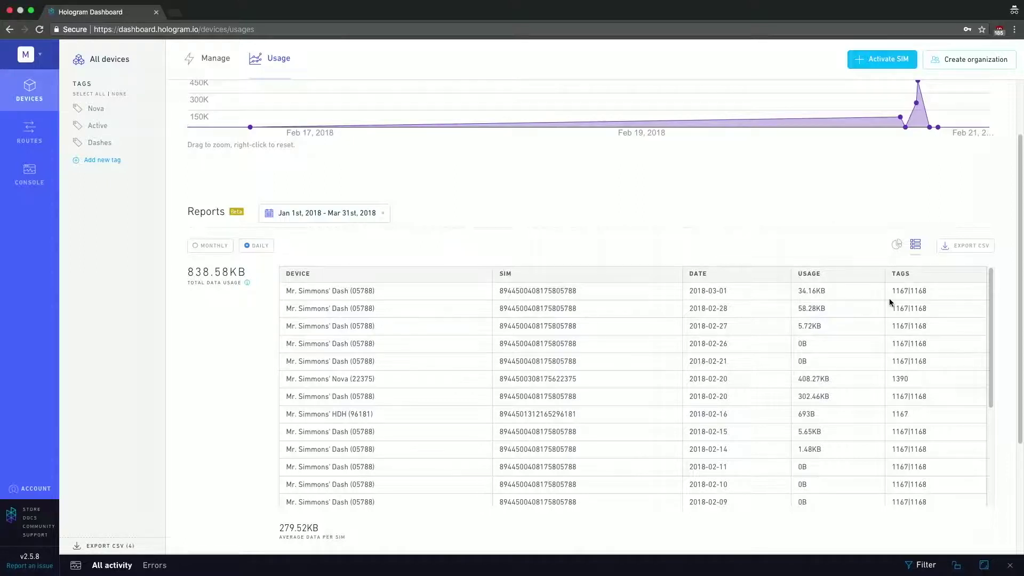
Step: Review the daily usage table, then switch the report back to chart view
scroll(589, 386, "down", 5)
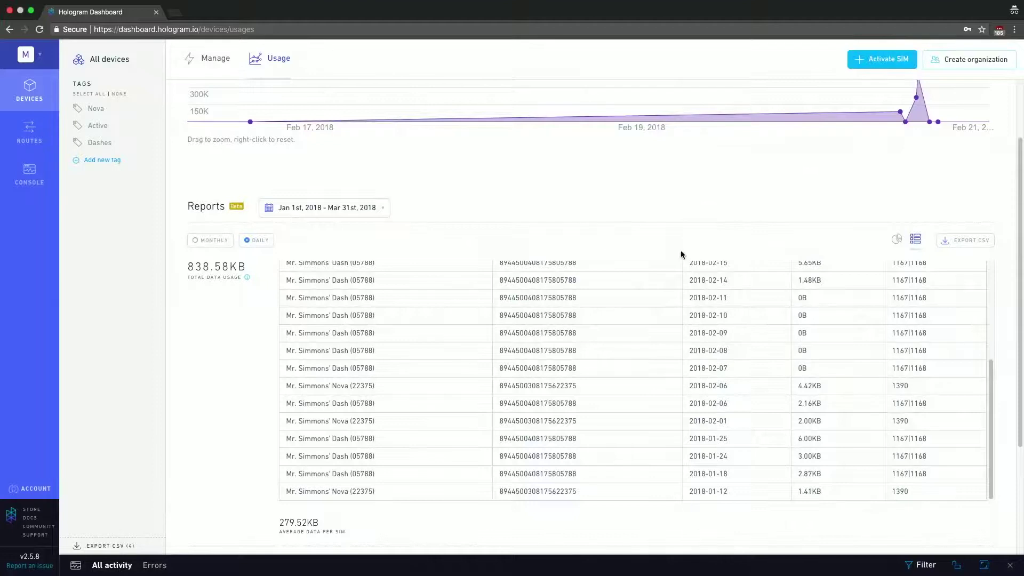
scroll(681, 251, "down", 3)
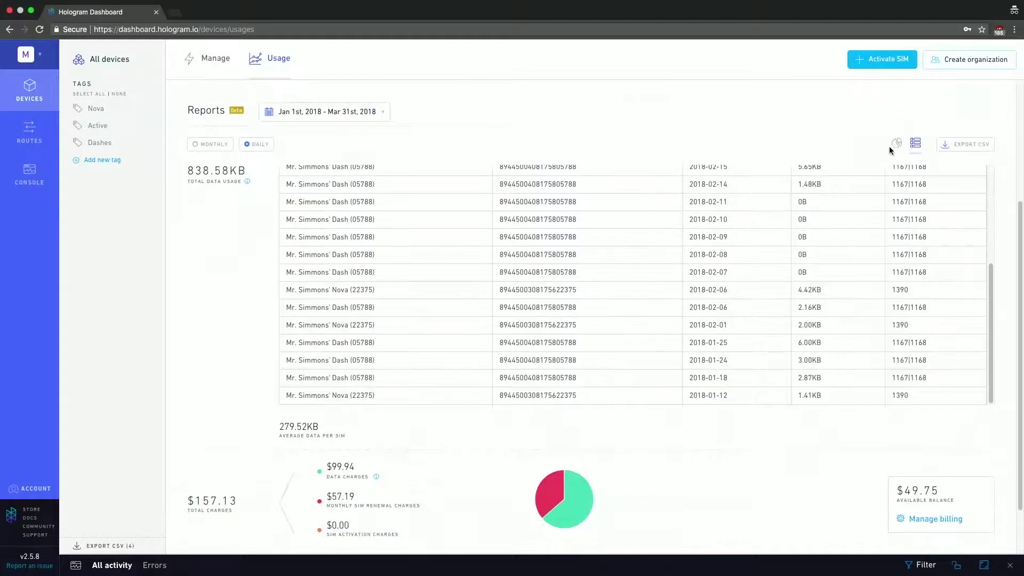
left_click(896, 144)
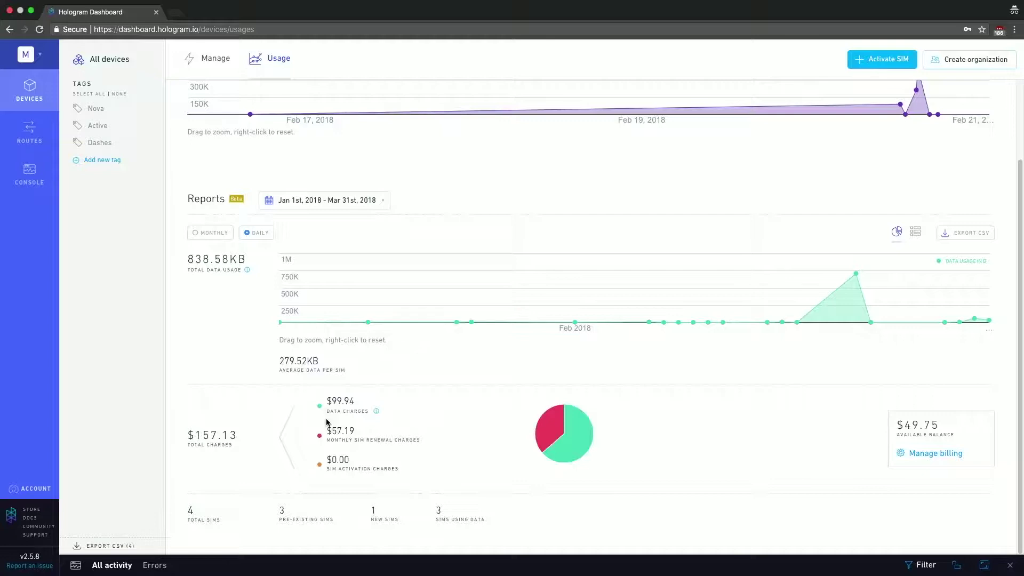
Step: Check how data charges are billed using the DATA CHARGES info icon and pie chart
left_click(377, 413)
mouse_move(566, 420)
scroll(436, 463, "up", 3)
Step: Return to the devices list and review the Monthly plan's data size options
left_click(221, 63)
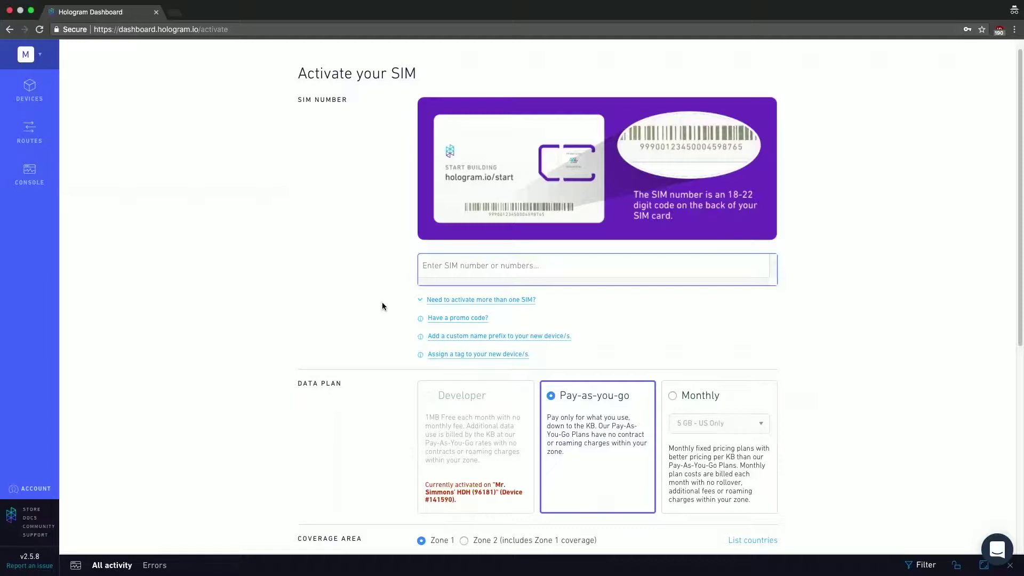
scroll(382, 303, "down", 5)
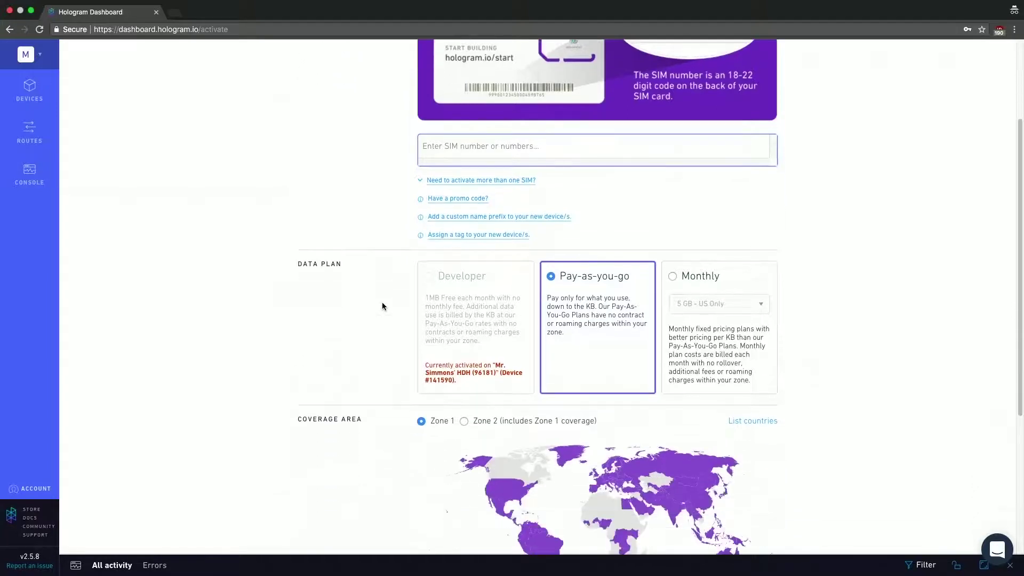
scroll(382, 306, "down", 1)
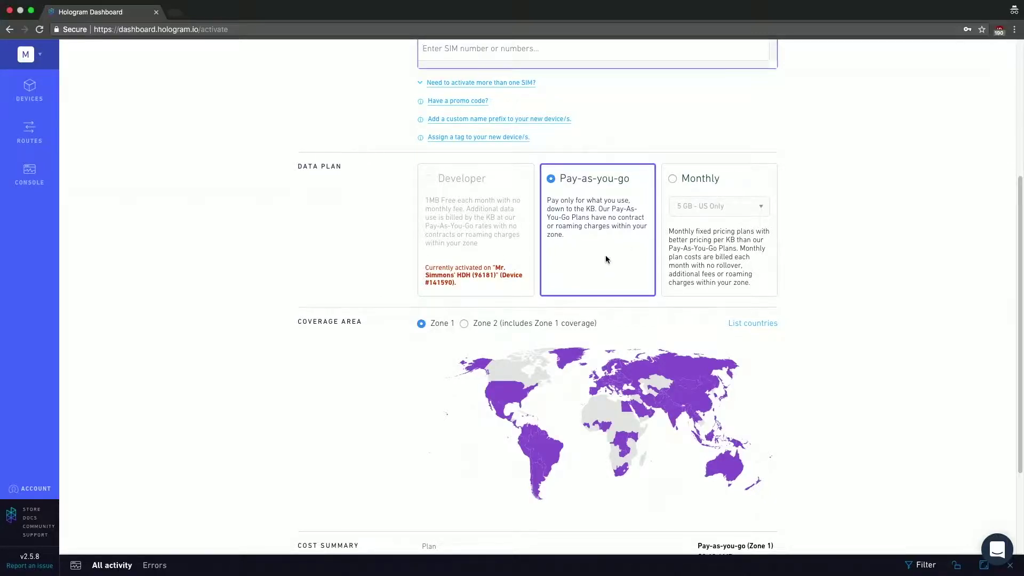
left_click(672, 179)
left_click(708, 206)
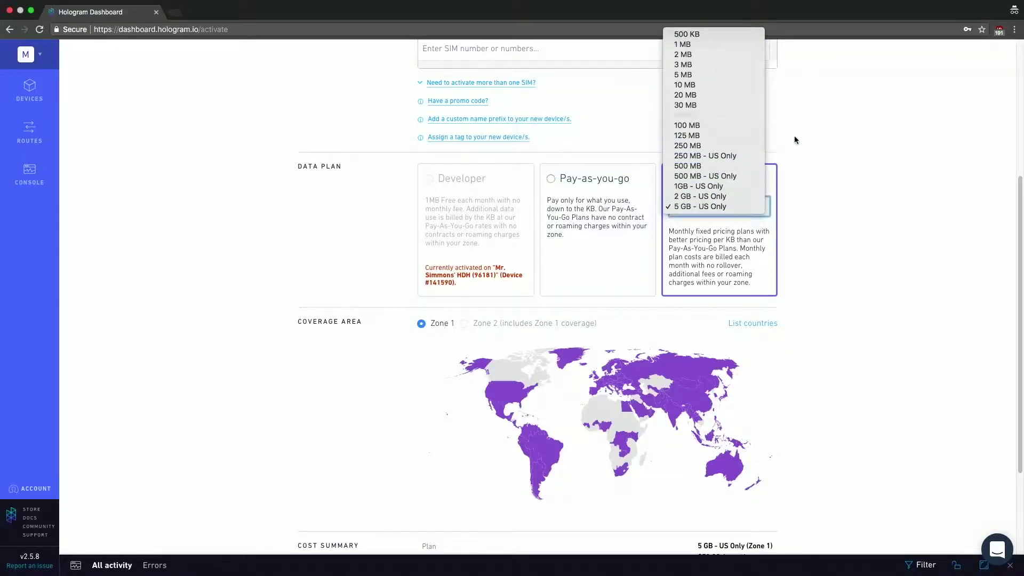
Step: Choose Pay-as-you-go with Zone 2 coverage: $0.85/MB, $0.40/month, $0.30 per SMS
left_click(554, 181)
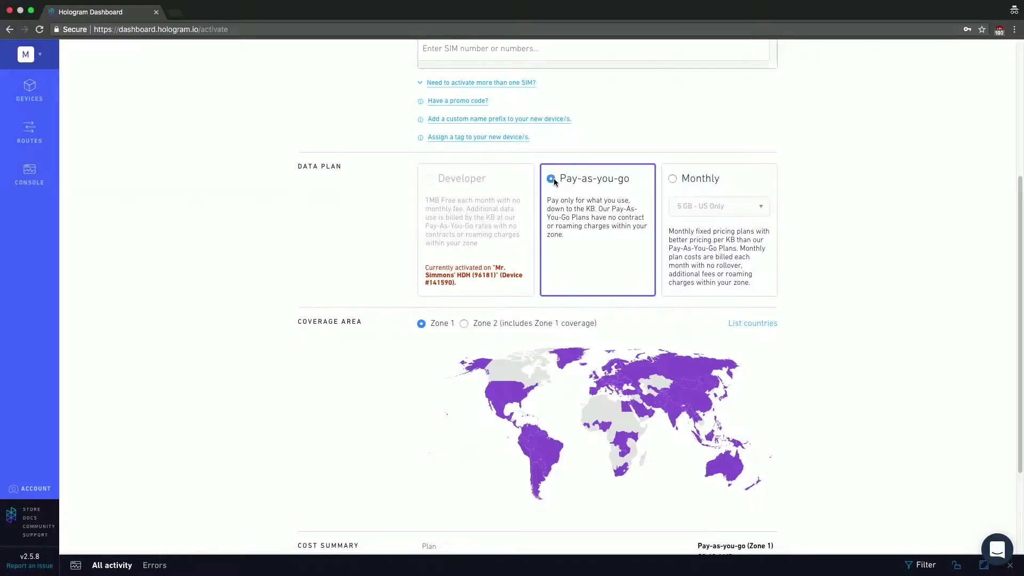
scroll(554, 182, "down", 3)
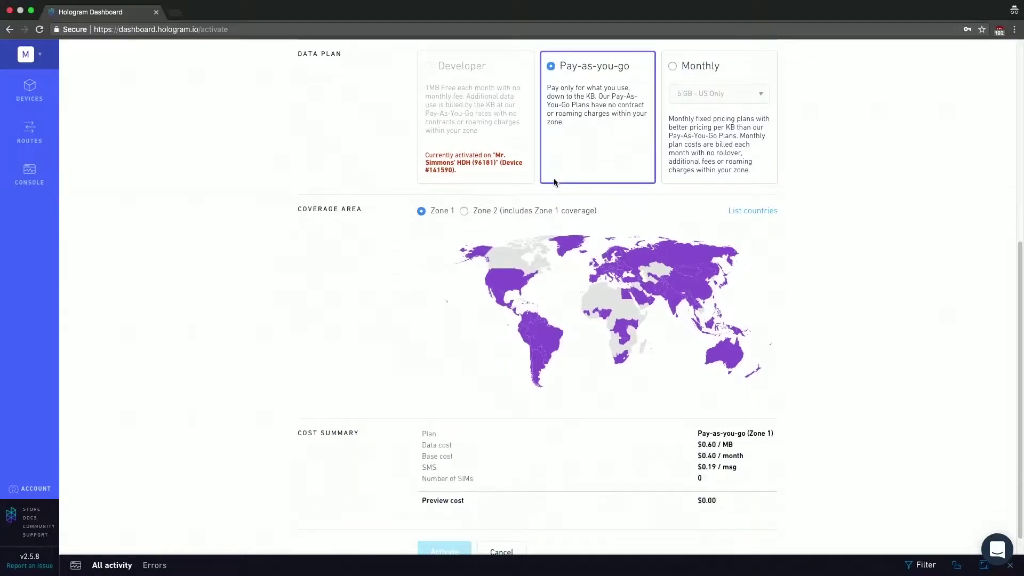
left_click(464, 212)
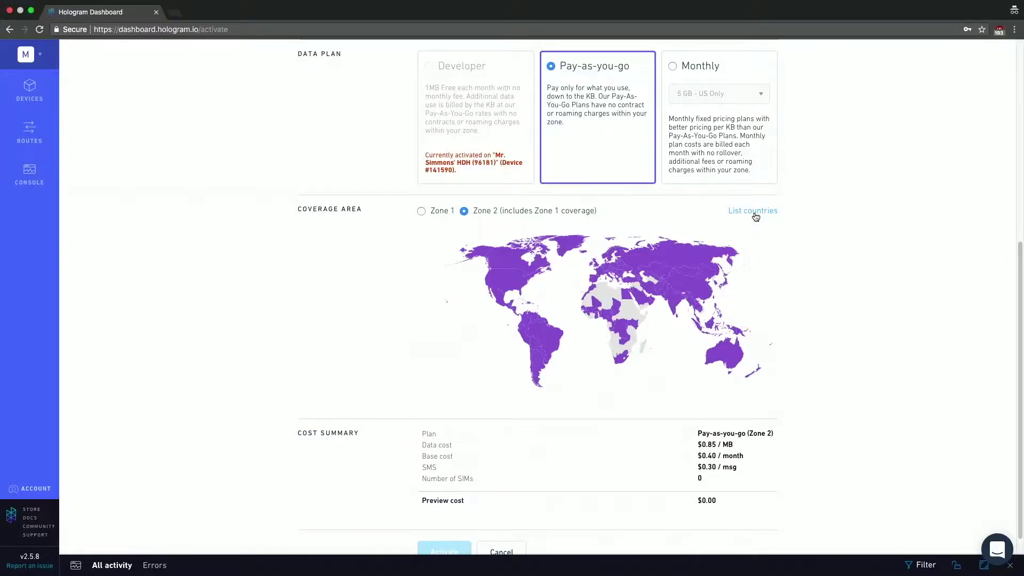
scroll(756, 216, "down", 1)
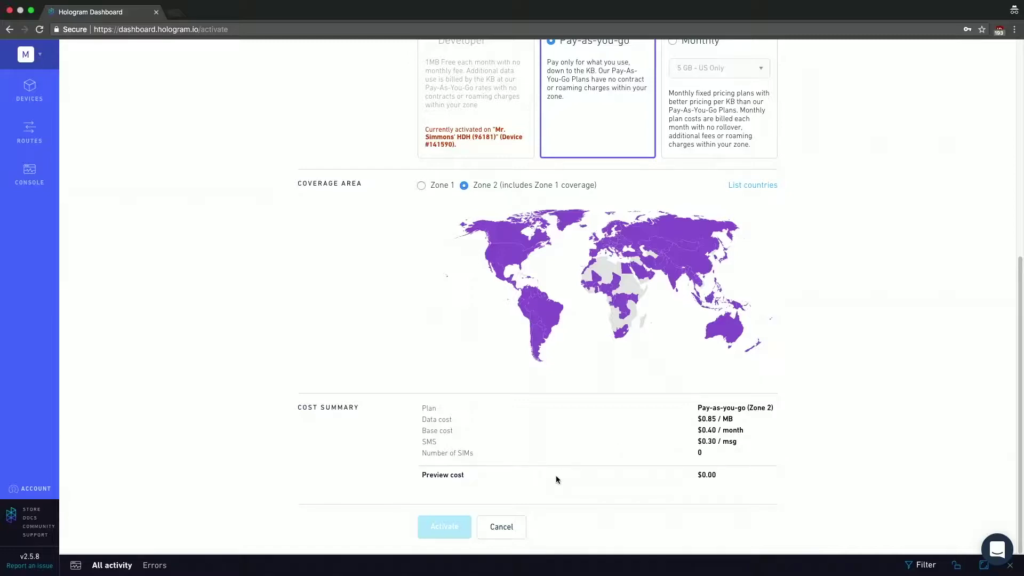
Step: Cancel SIM activation and create organization Demo 2 with no data or billing transfer and payments deferred
left_click(502, 527)
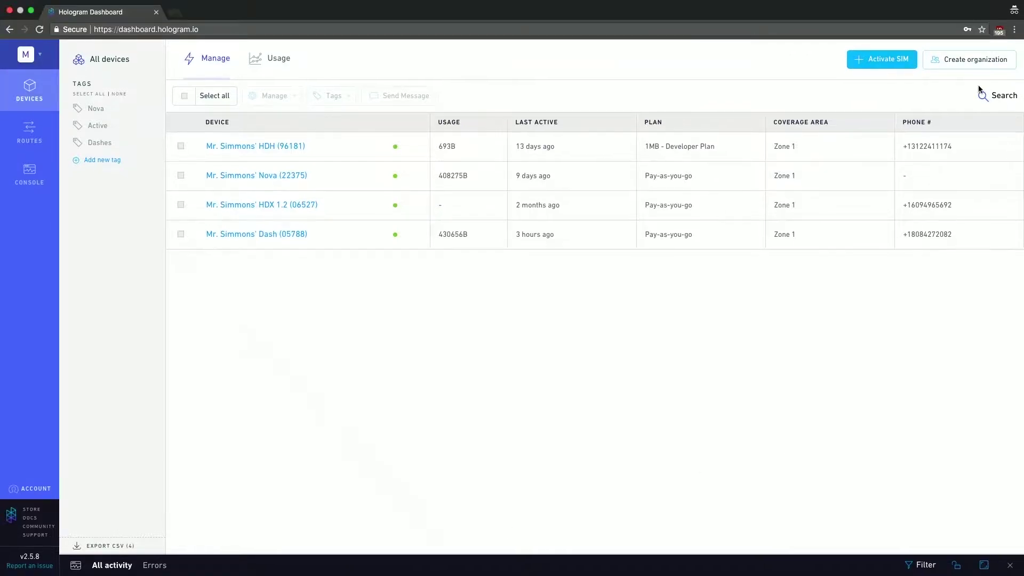
left_click(958, 62)
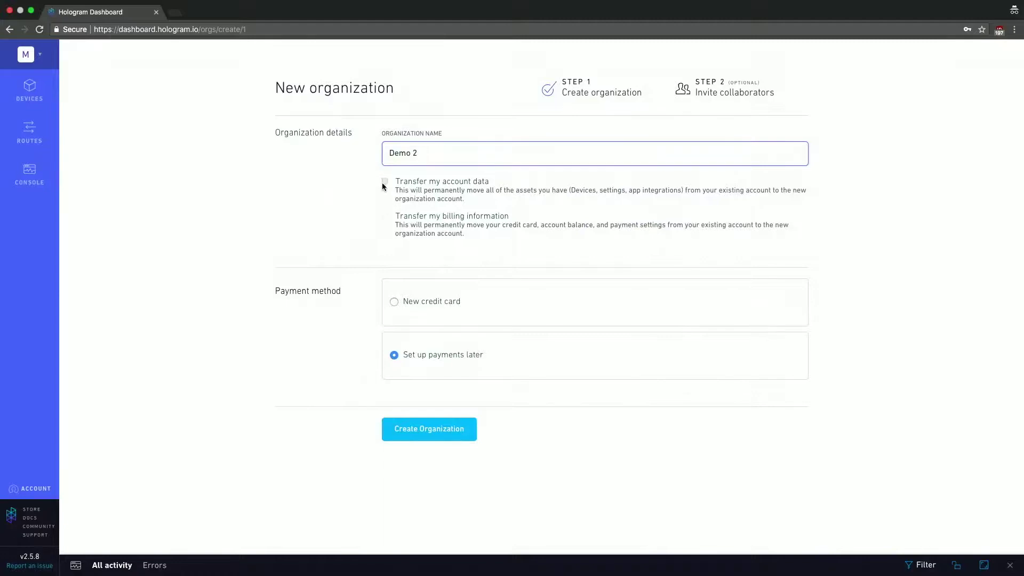
left_click(385, 183)
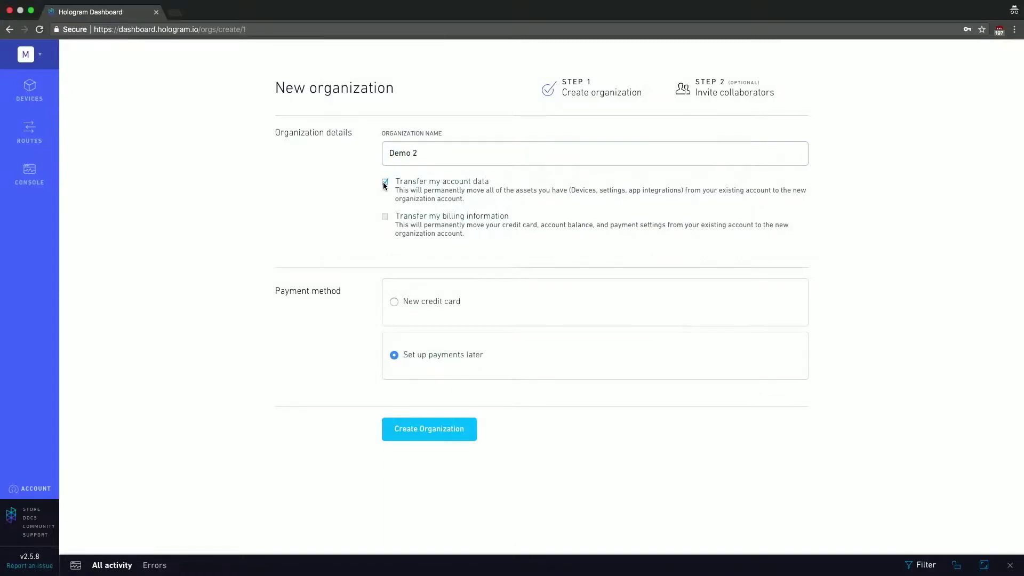
left_click(386, 219)
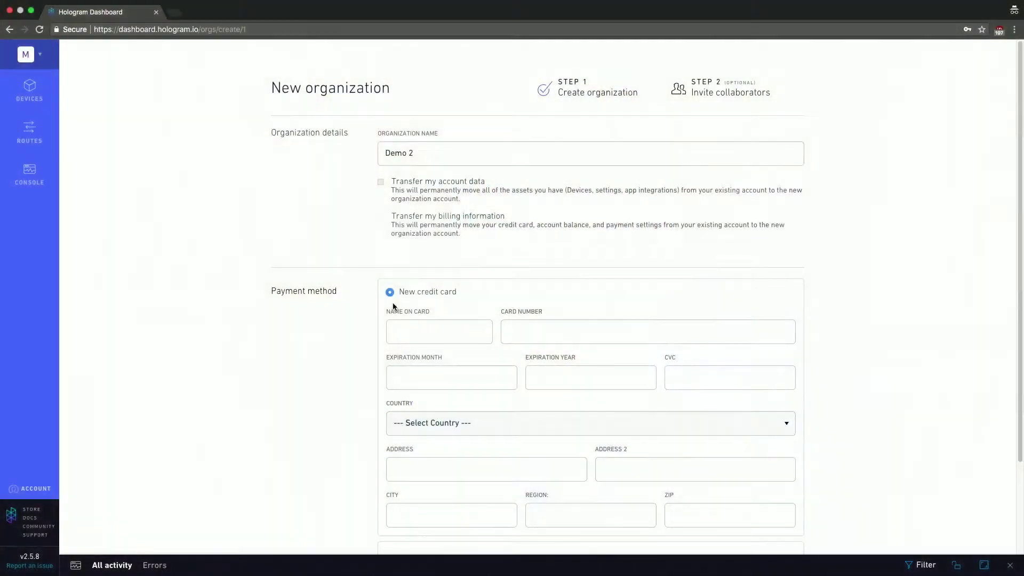
scroll(393, 307, "down", 4)
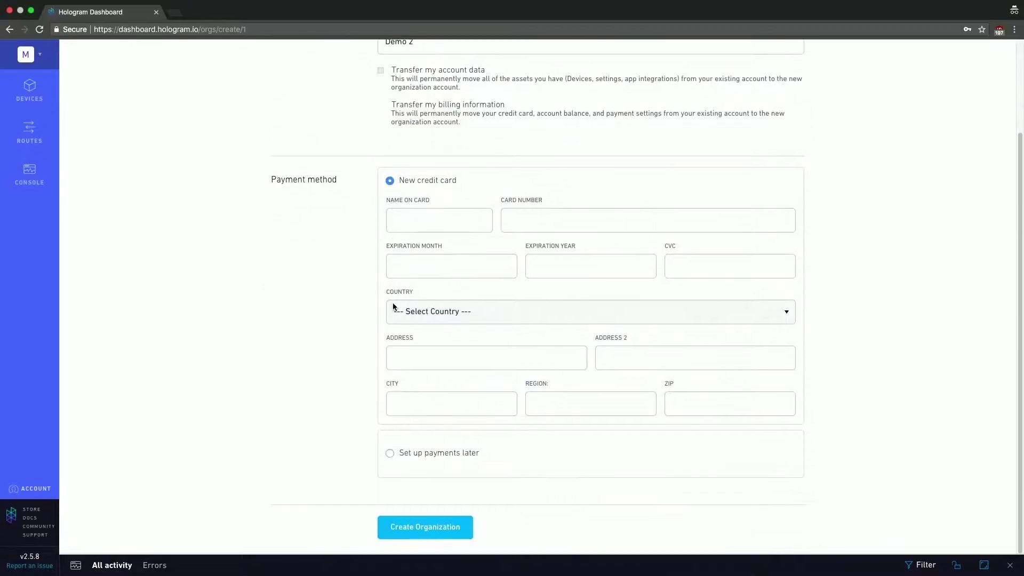
left_click(390, 454)
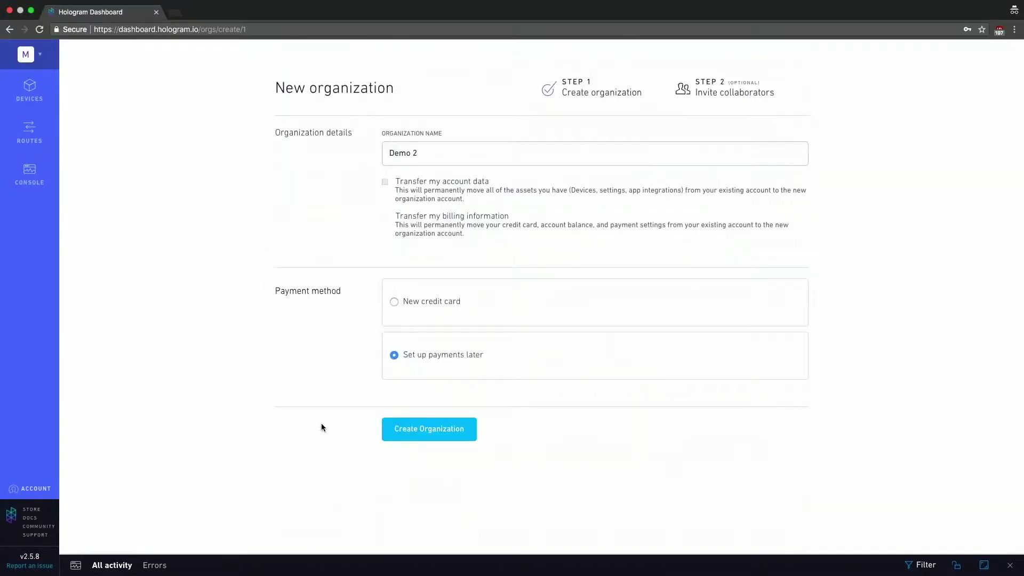
left_click(429, 430)
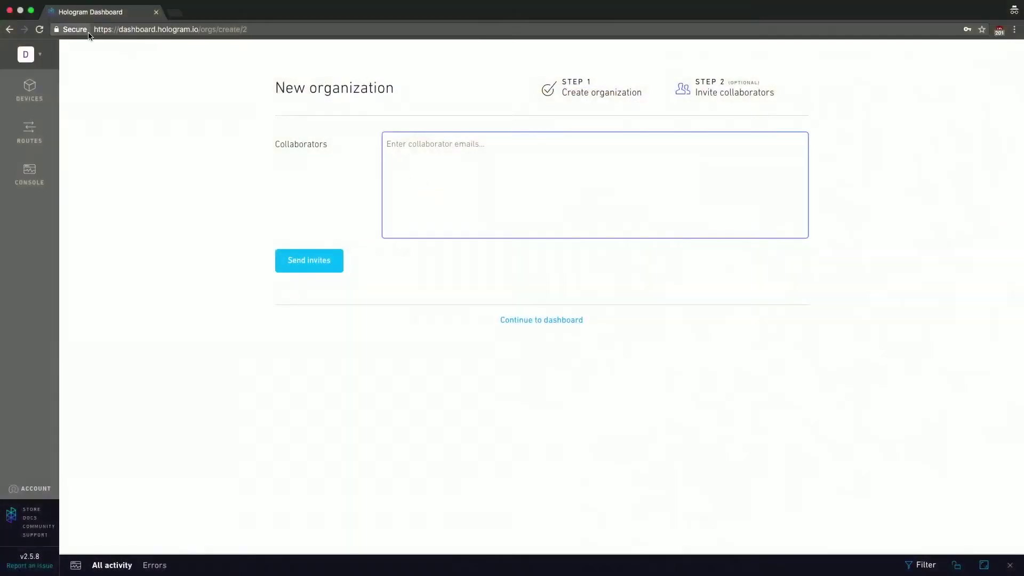
Step: Open the organization switcher list
left_click(38, 53)
Step: Switch back to the original organization and select the HDH and Nova devices
left_click(70, 176)
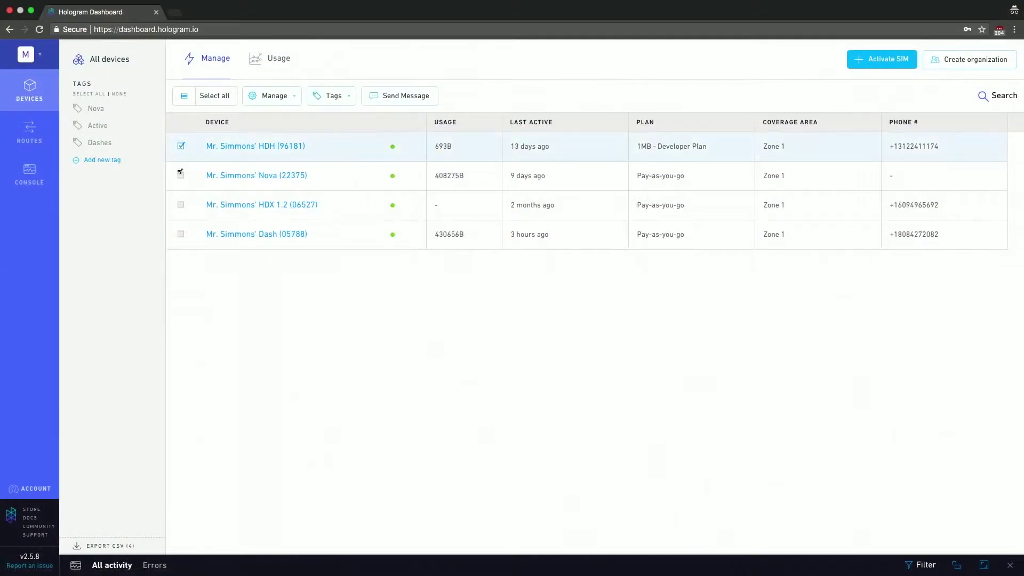
left_click(181, 177)
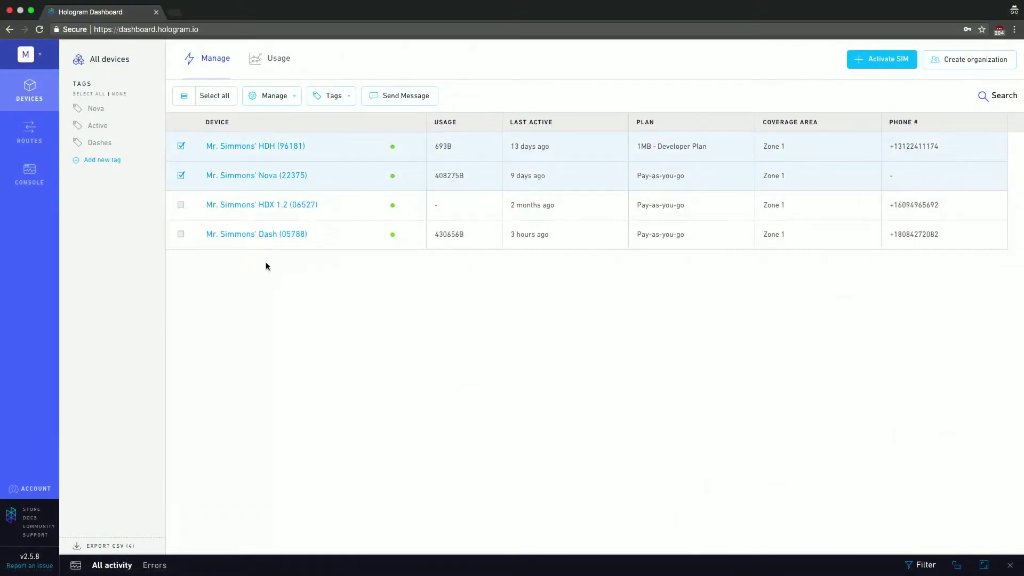
left_click(221, 96)
left_click(185, 97)
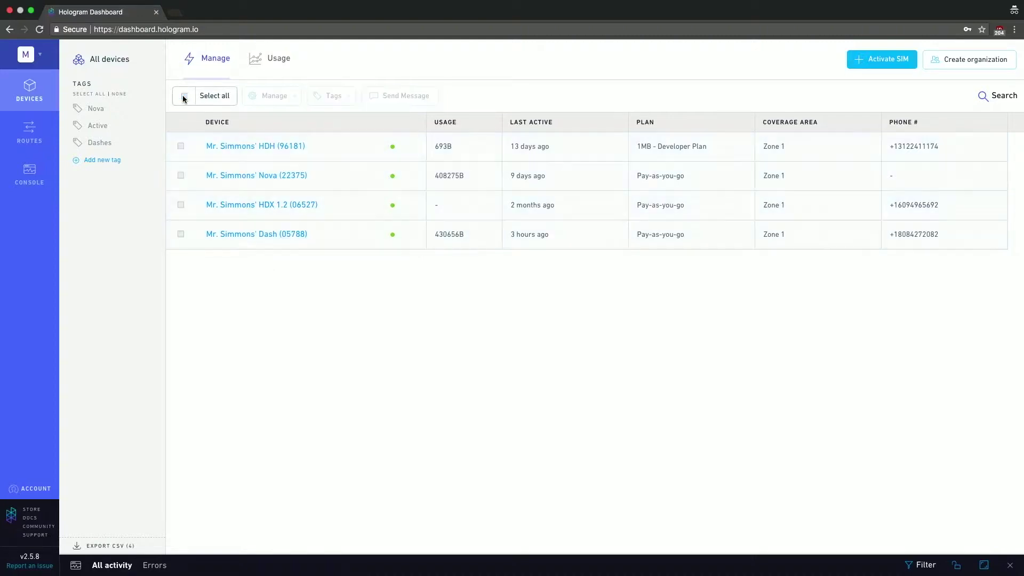
left_click(181, 146)
left_click(181, 175)
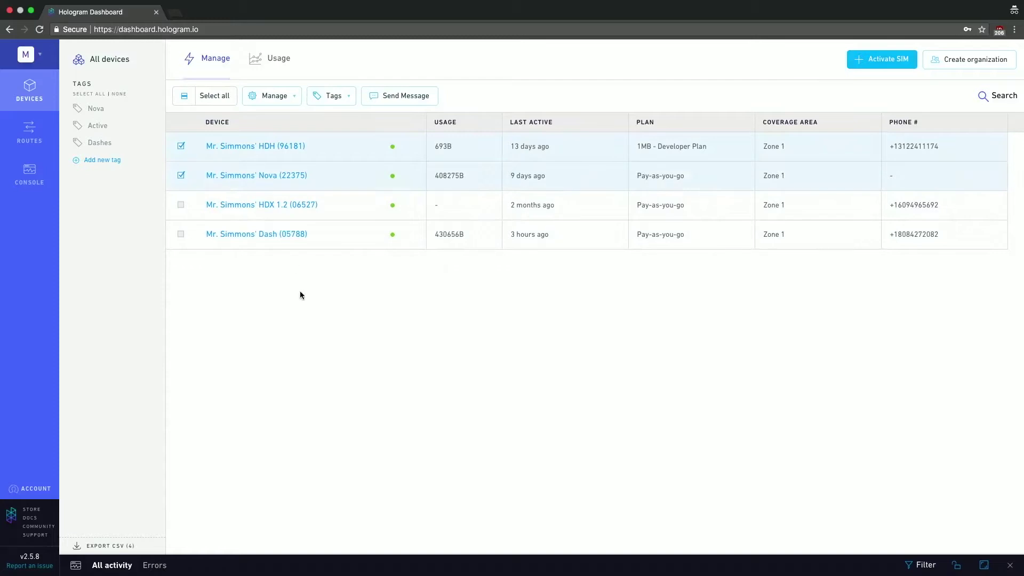
Step: Browse the bulk Manage actions and Send Message form, then cancel without sending
left_click(294, 98)
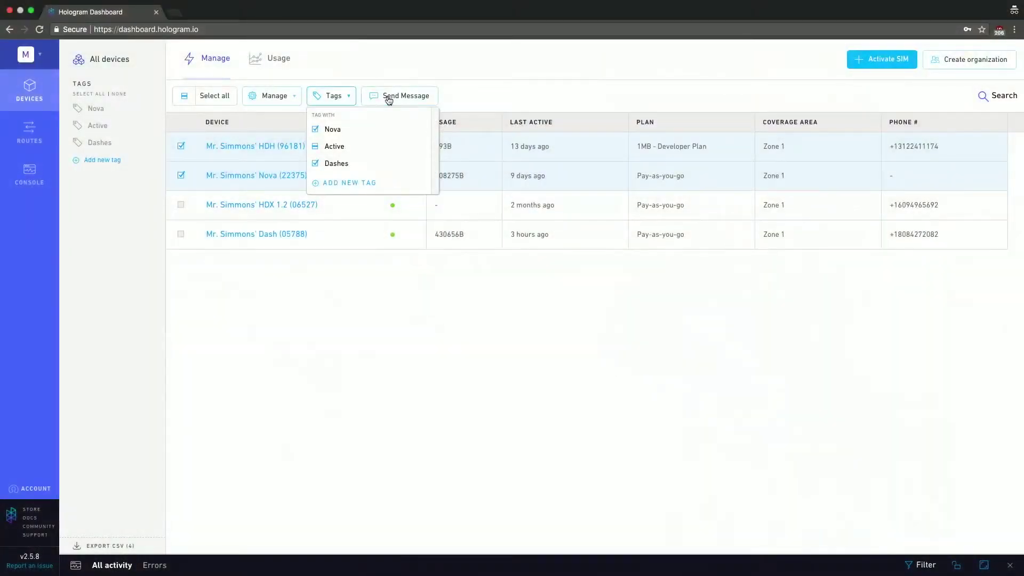
left_click(397, 98)
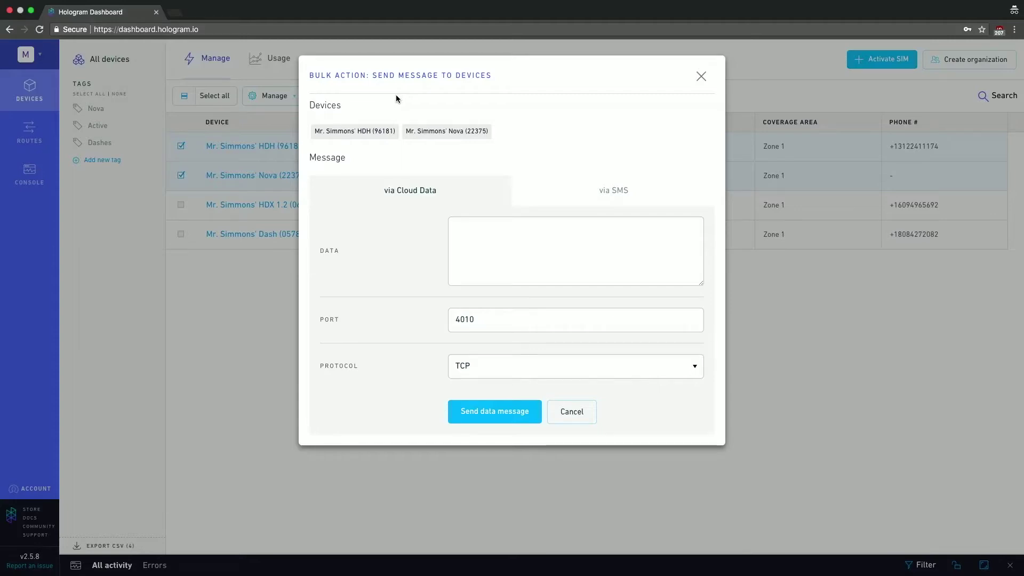
left_click(583, 418)
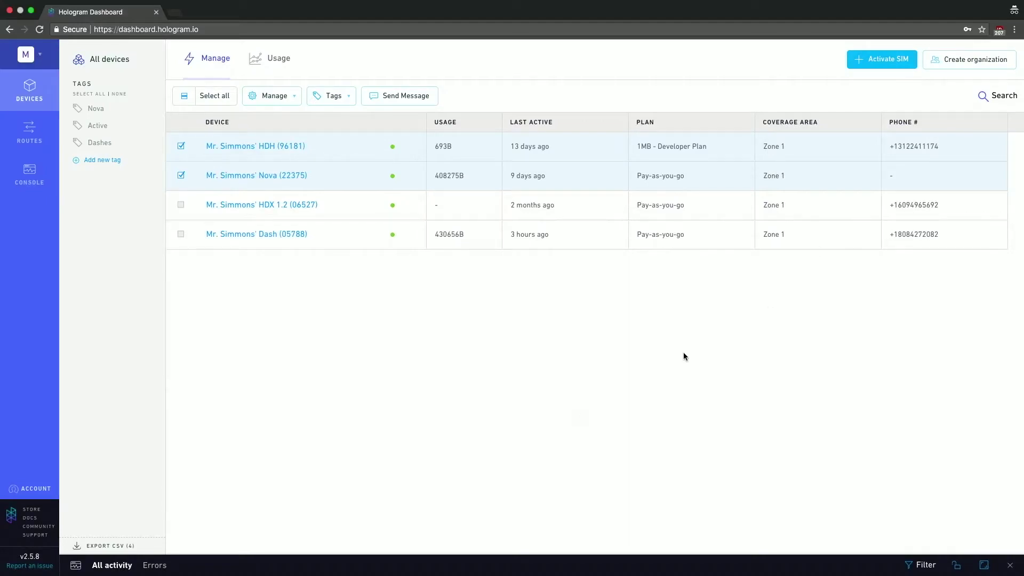
left_click(990, 101)
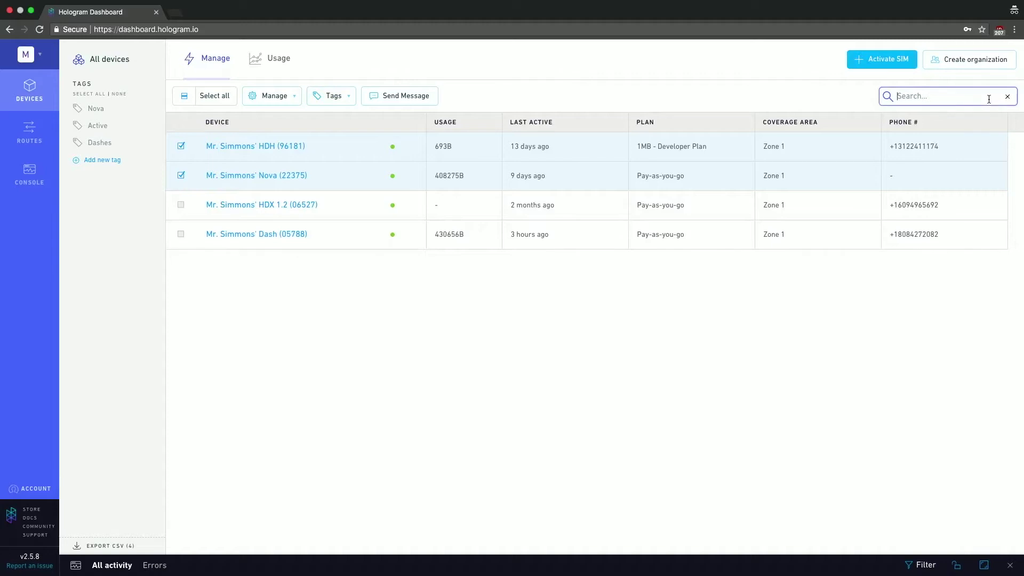
type("nova")
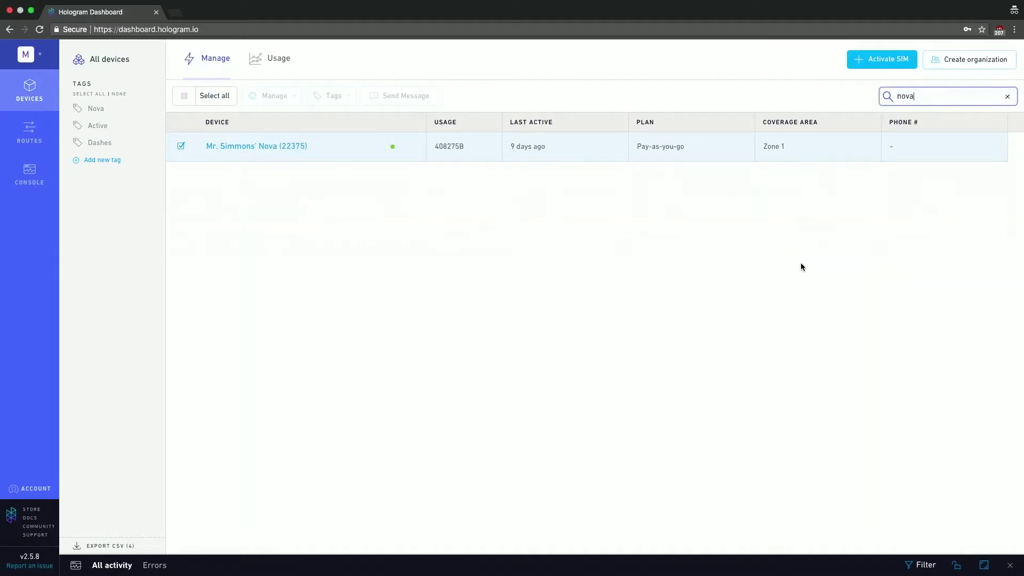
left_click(1007, 97)
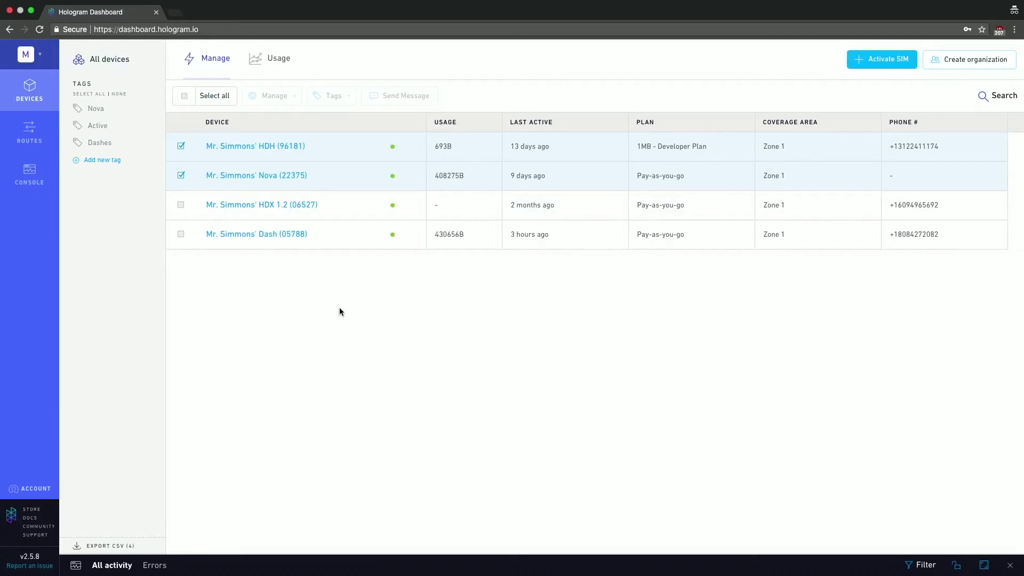
Step: Sort devices by plan both ways, then by usage with the highest first
mouse_move(744, 124)
left_click(646, 125)
left_click(646, 125)
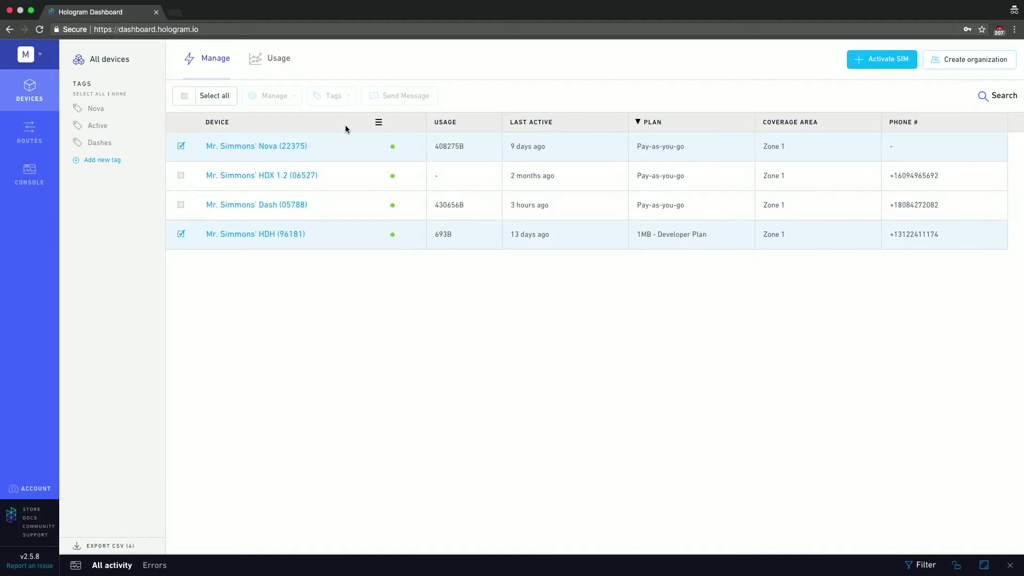
left_click(448, 123)
left_click(448, 124)
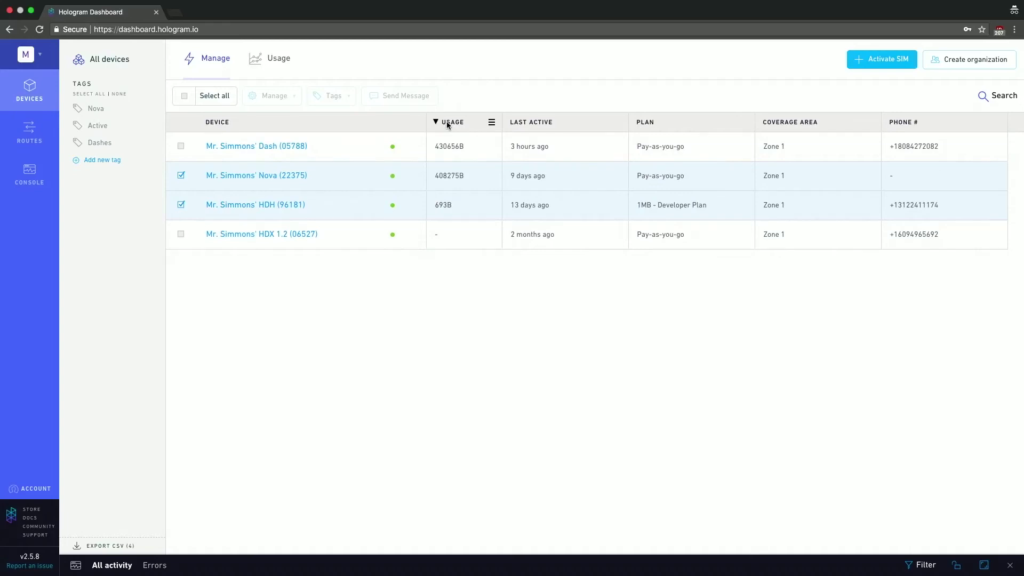